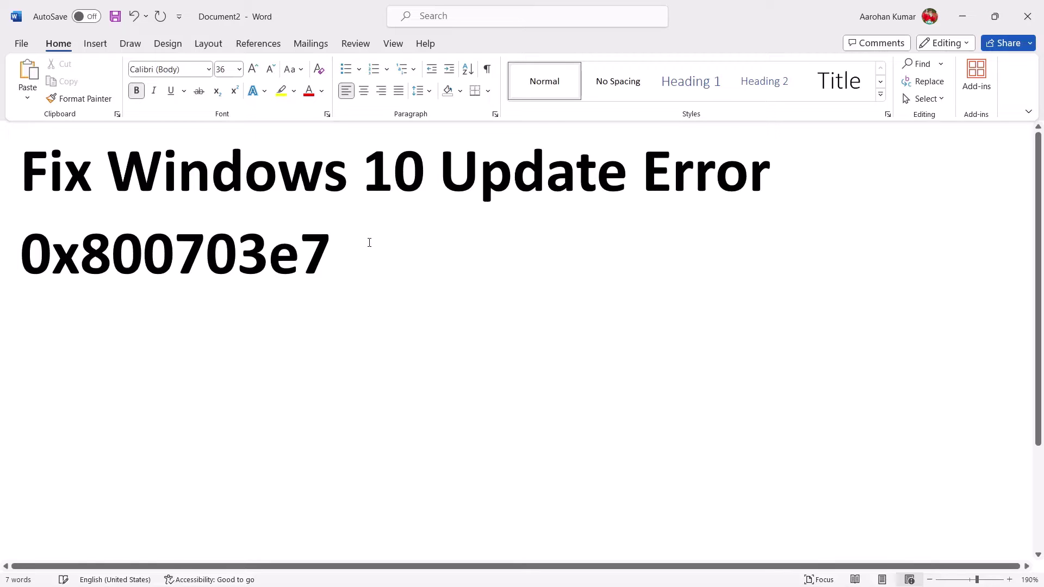
Bring the 'Fix Update KB5015807 Not Installing On Windows 10' Word guide forward, then open Windows Settings.
key(Return)
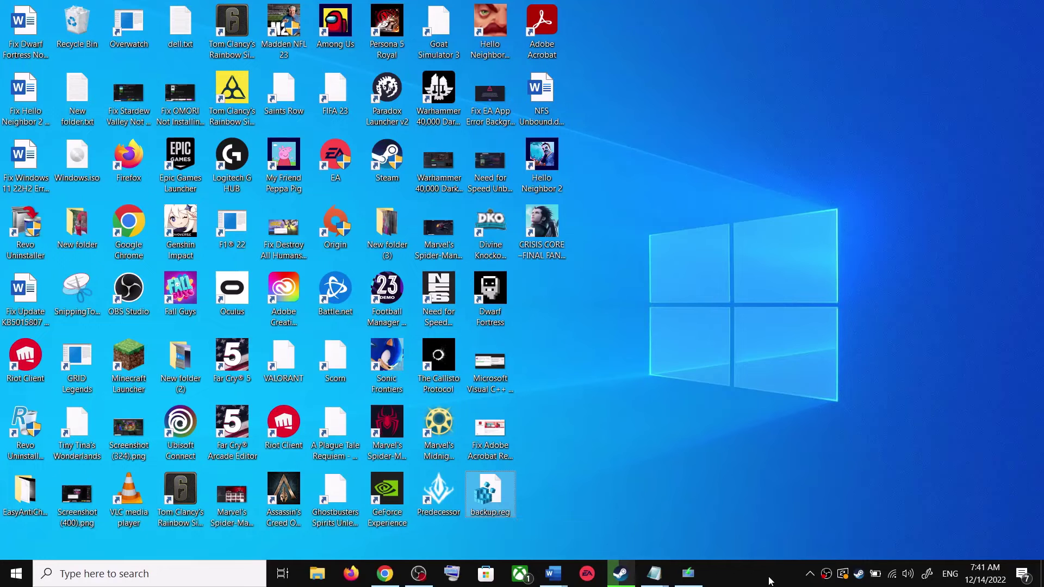
mouse_move(553, 573)
click(598, 546)
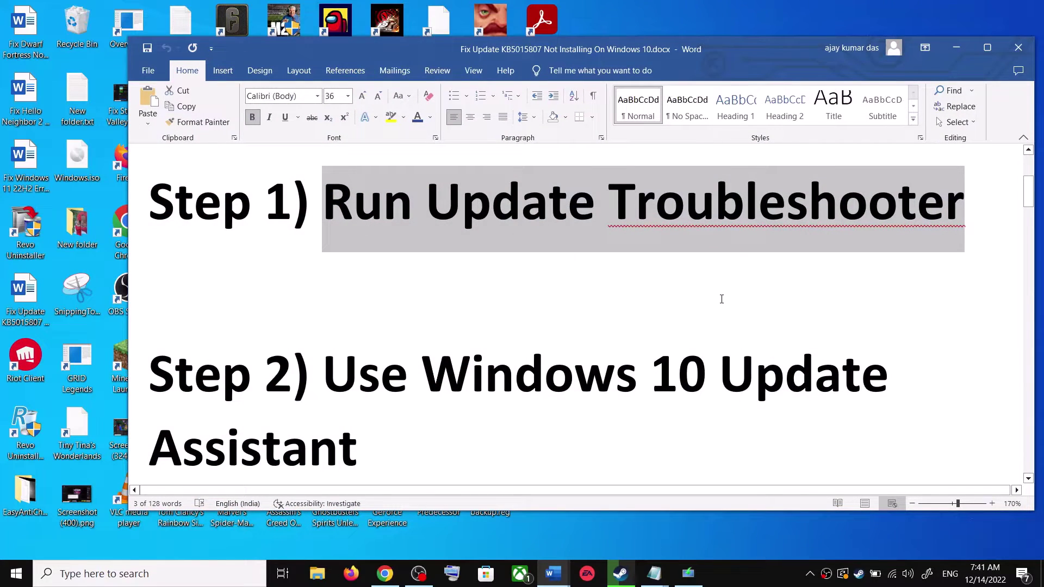
key(super+i)
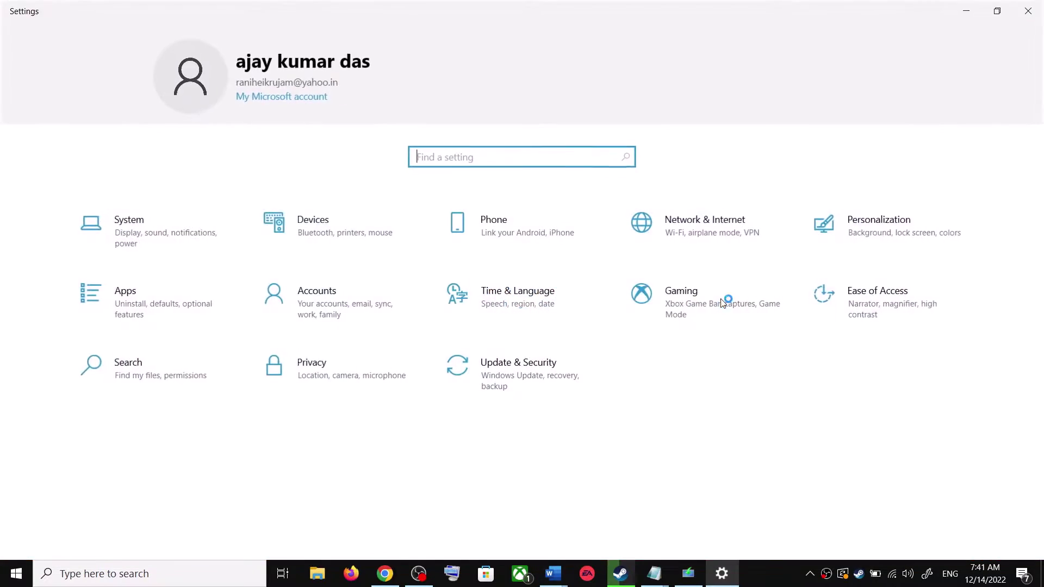
Run the Windows Update troubleshooter from Update & Security > Troubleshoot > Additional troubleshooters.
click(533, 378)
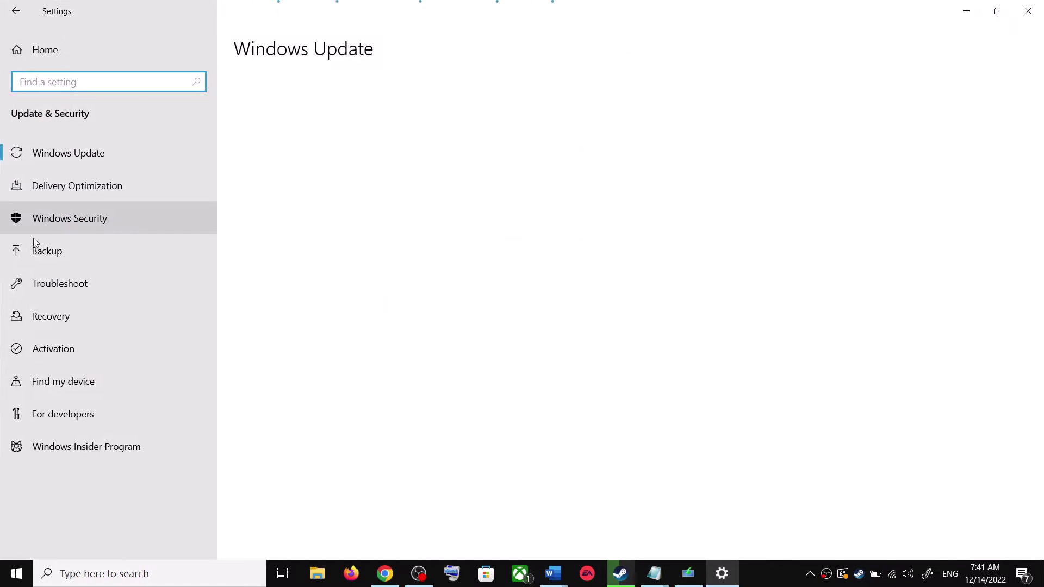
click(83, 284)
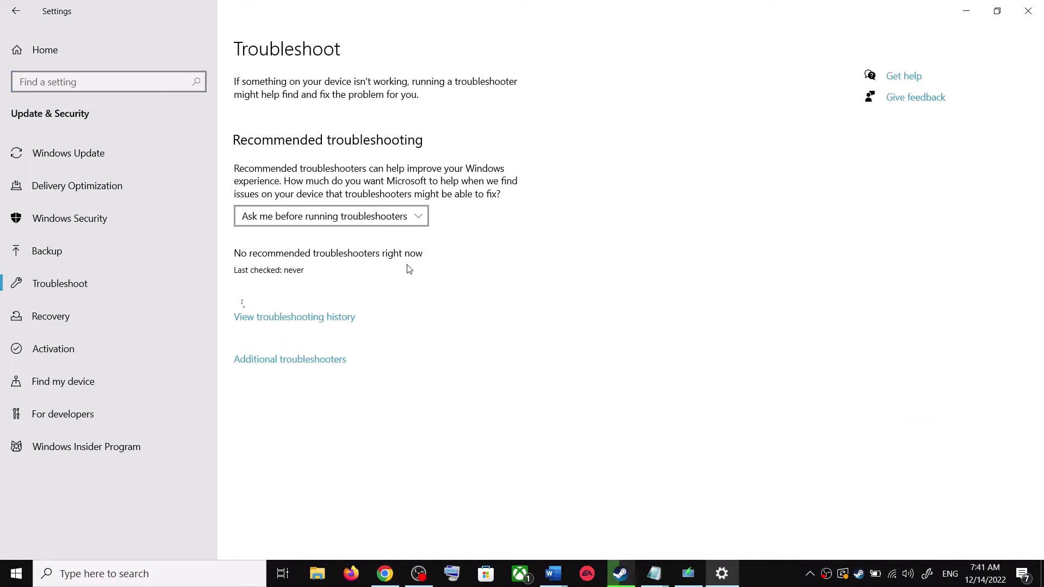
click(306, 362)
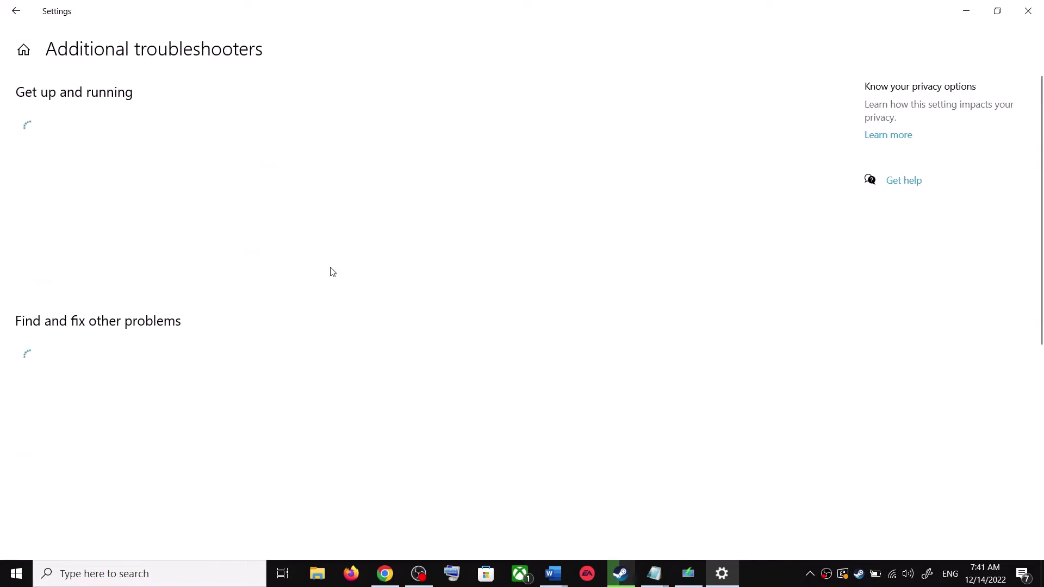
click(129, 275)
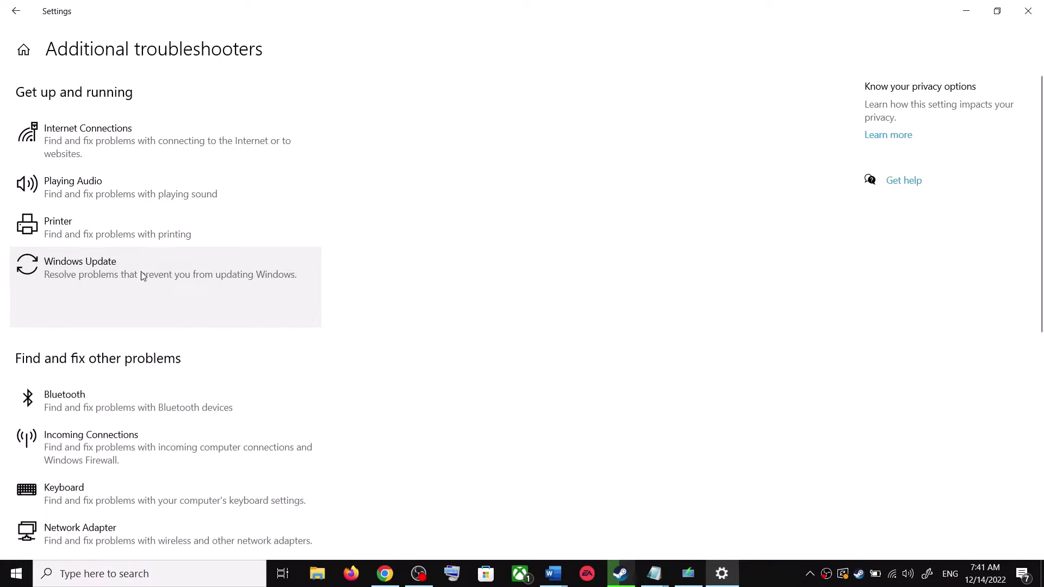
click(240, 310)
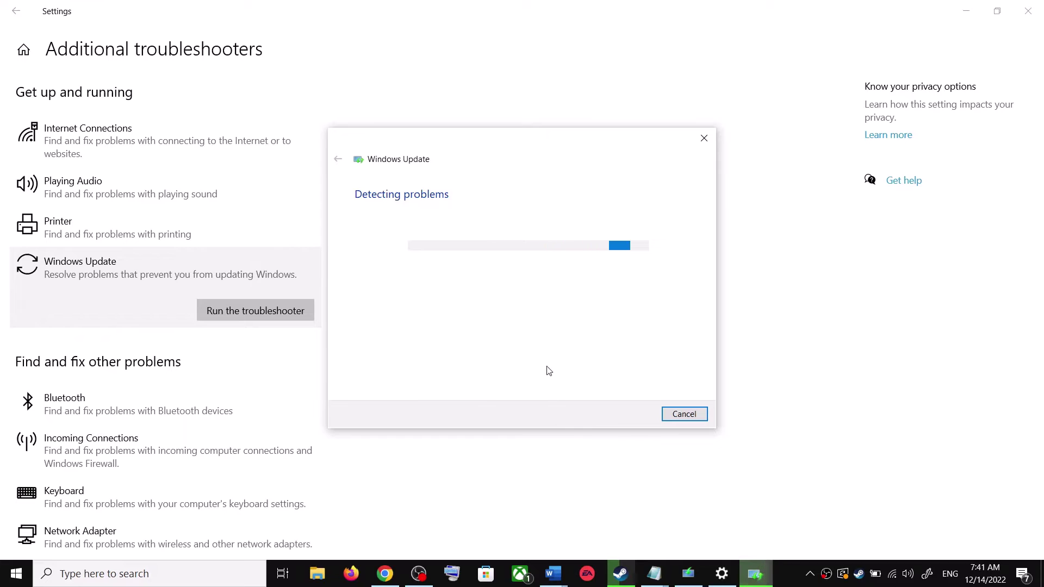
Open the Start menu power options, then close the menu without restarting.
click(12, 581)
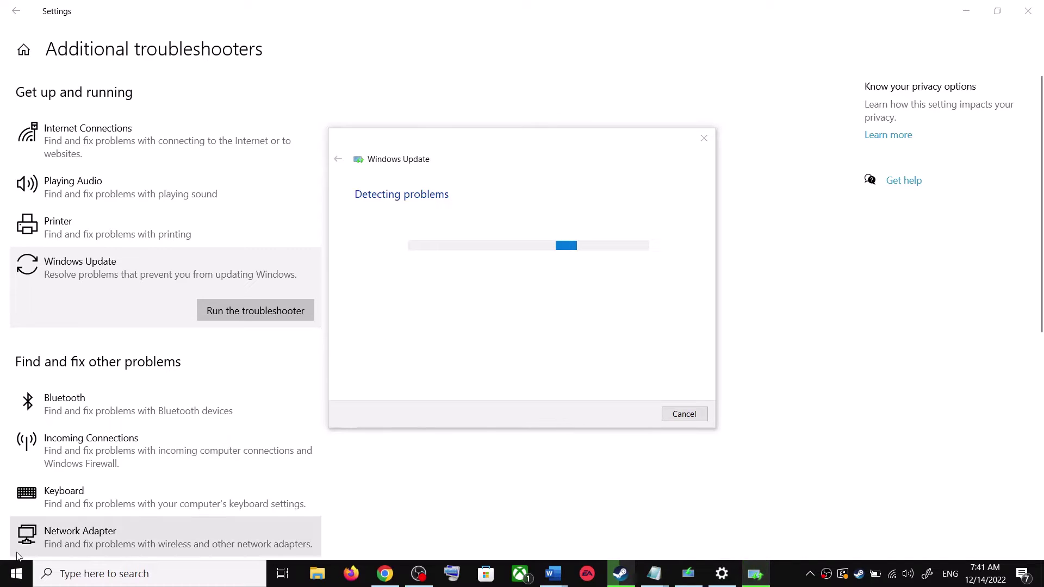
click(17, 545)
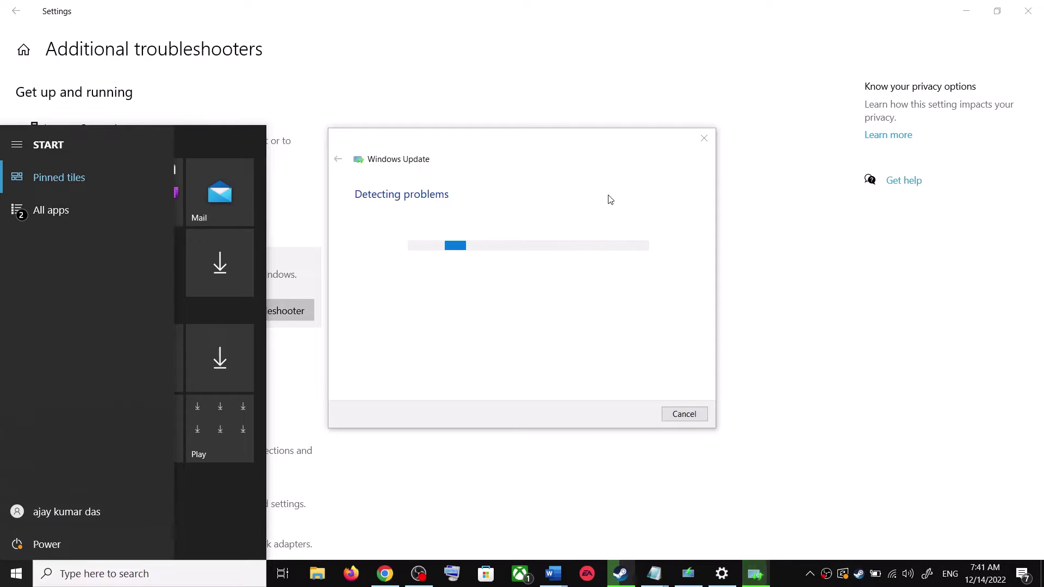
click(781, 221)
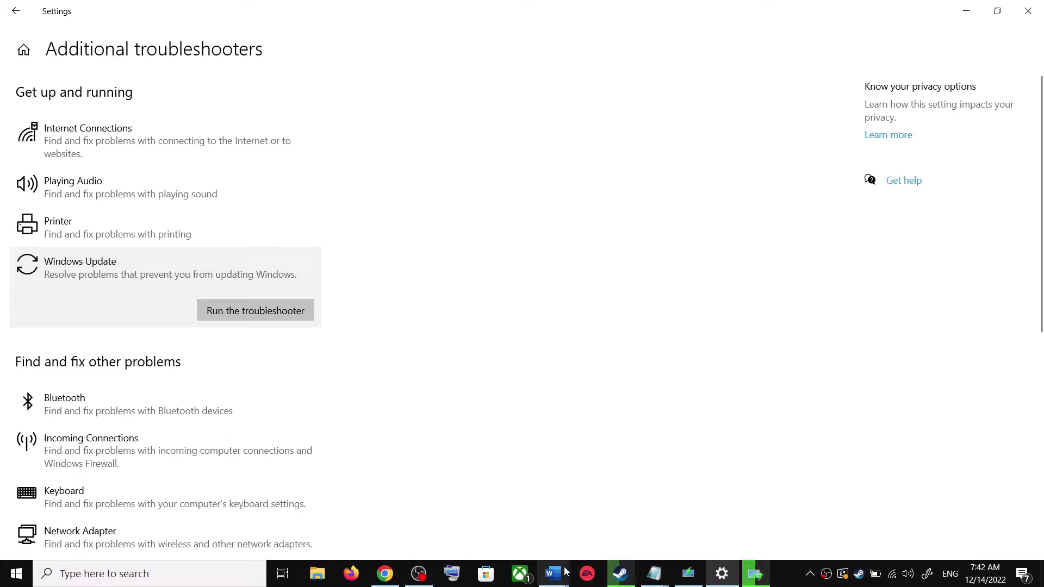
Return to the Word guide and select the Step 2 Update Assistant download link.
mouse_move(555, 574)
click(633, 536)
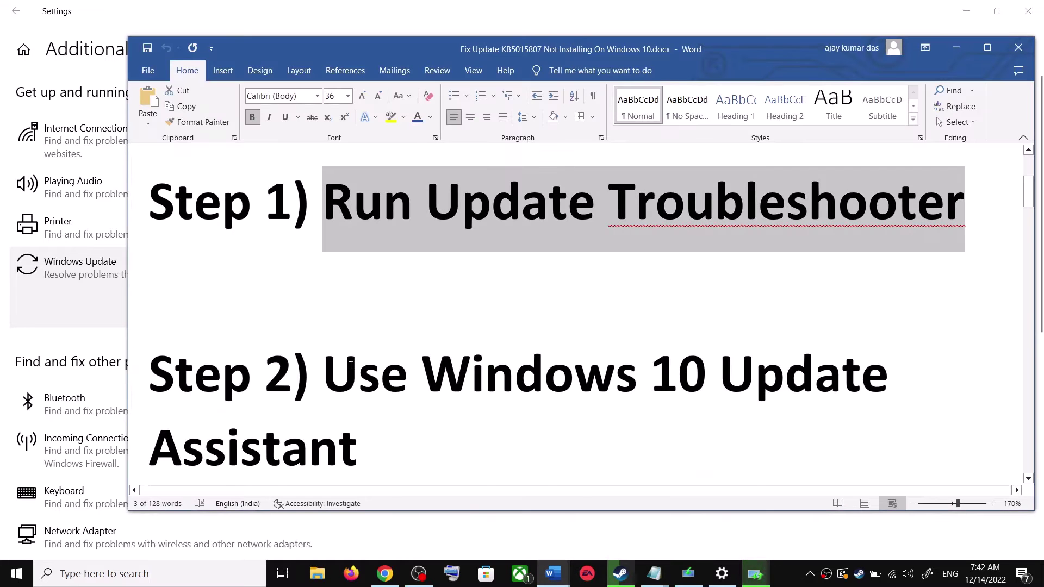
scroll(348, 354, down, 1)
drag(357, 331, 406, 419)
scroll(405, 420, down, 1)
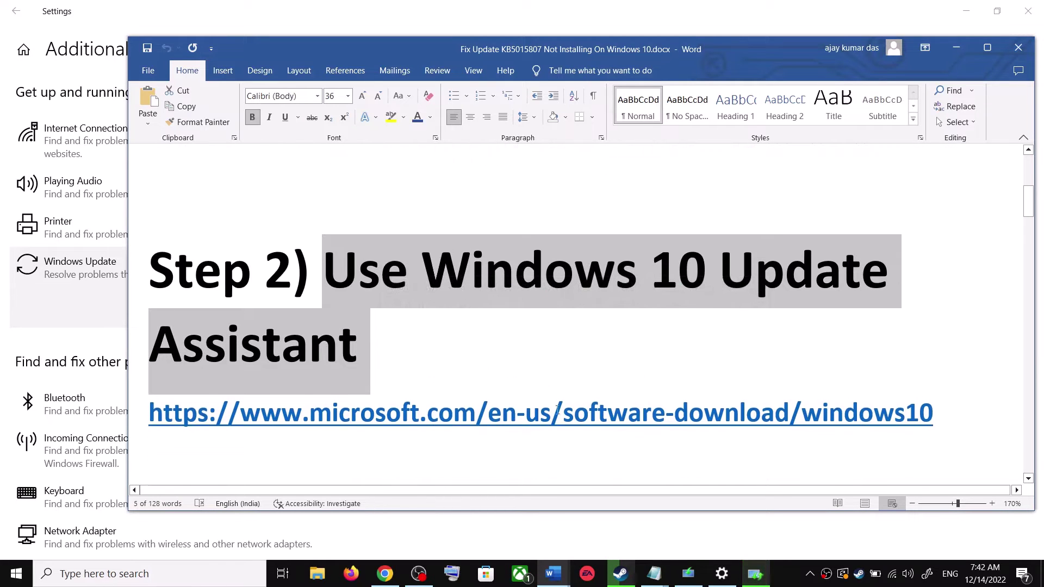
drag(939, 394, 245, 418)
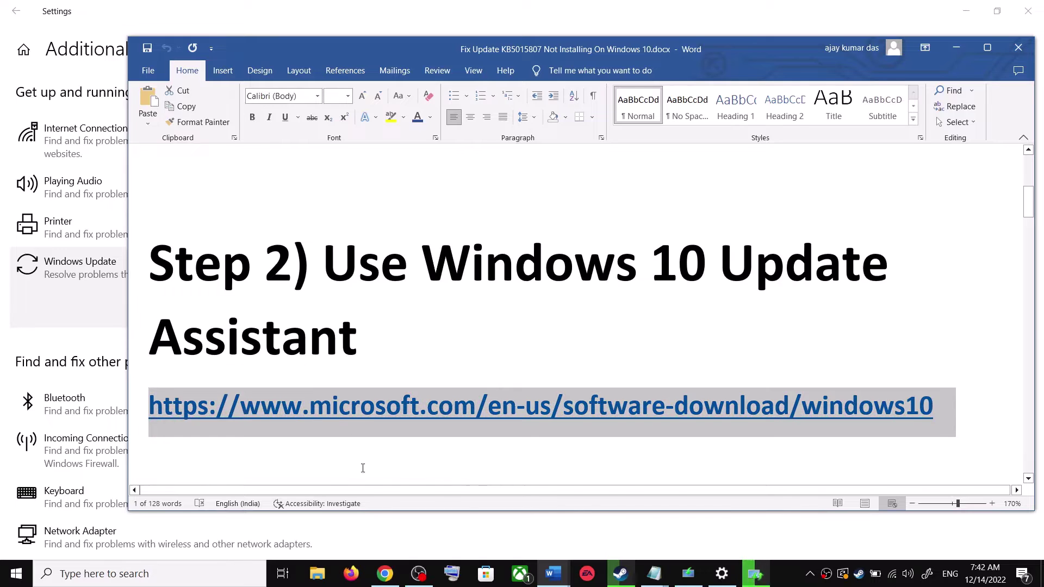
Download and run the Windows 10 Update Assistant from Microsoft's page, then close it once finished.
click(385, 574)
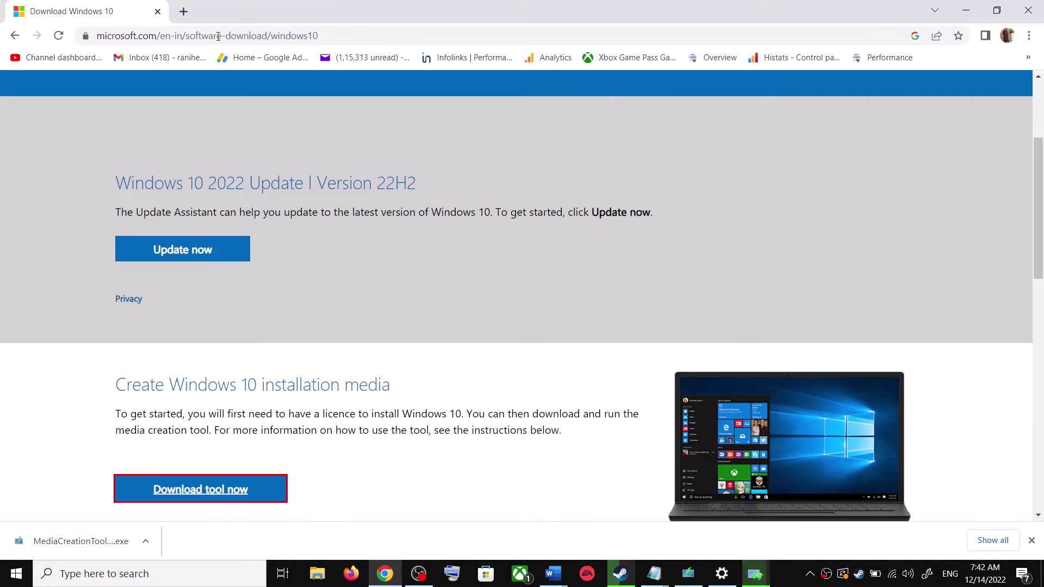
scroll(283, 220, up, 3)
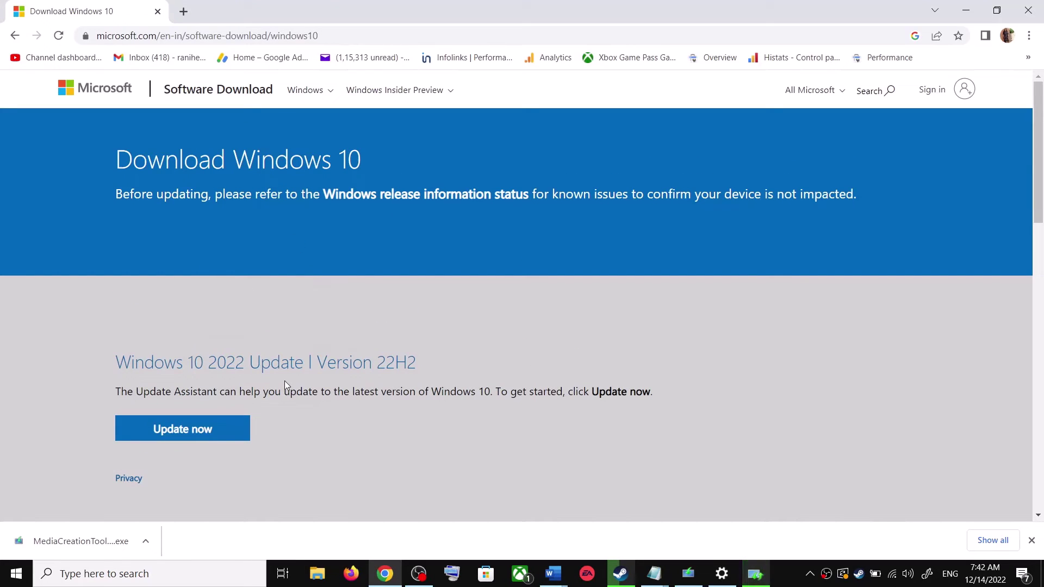
drag(133, 392, 217, 393)
click(212, 431)
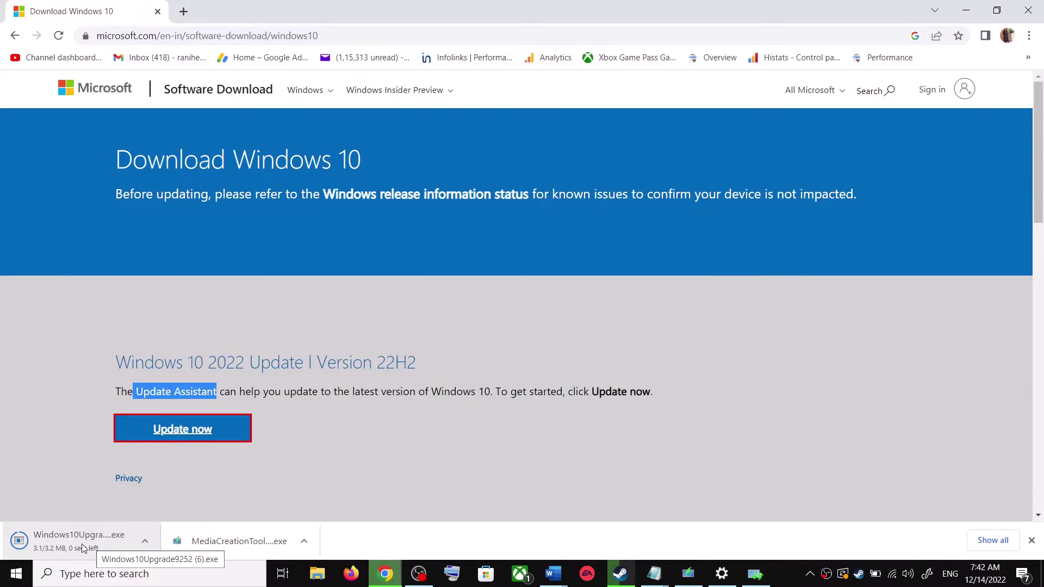
click(65, 542)
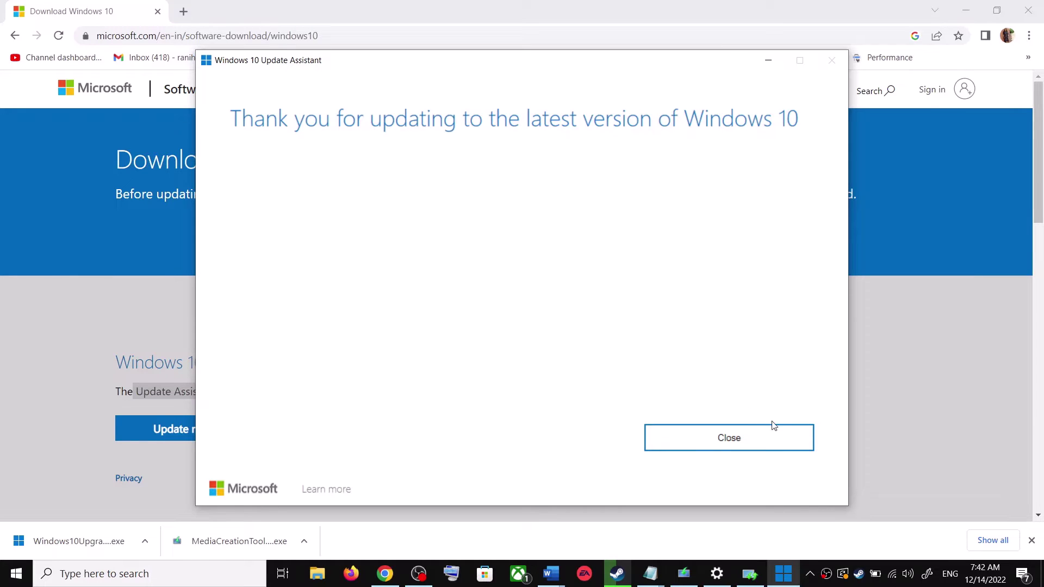
click(760, 443)
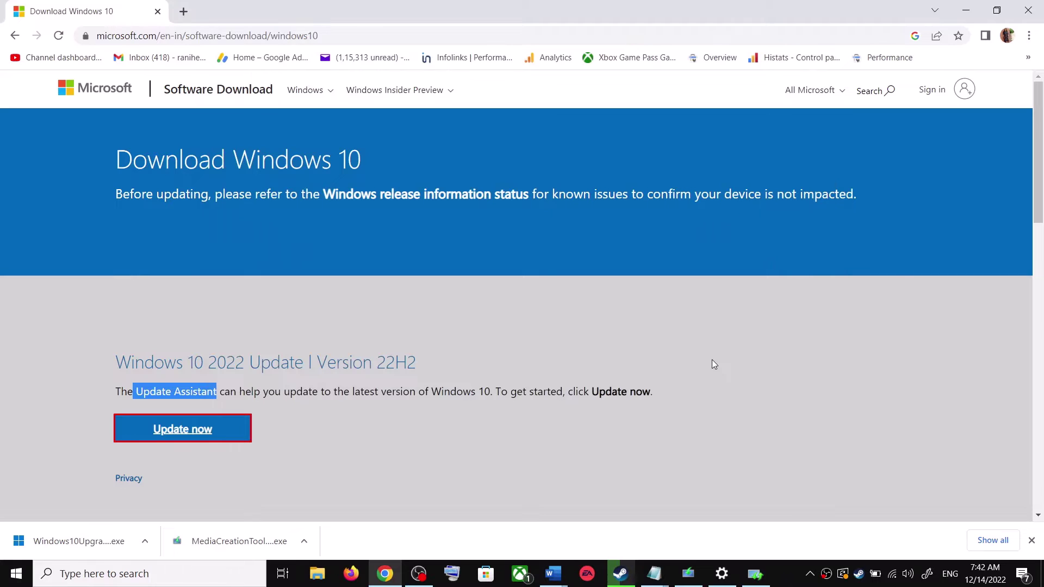
click(553, 574)
Copy the Step 3 commands from 'SC config' through 'net start appidsvc', then search for Notepad.
click(625, 511)
scroll(428, 366, down, 5)
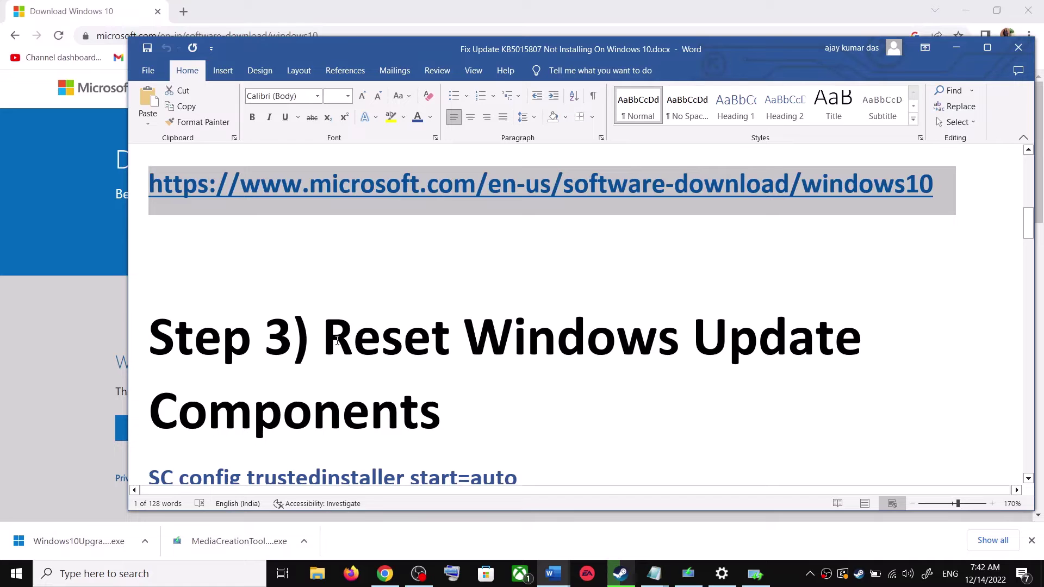
drag(337, 340, 441, 413)
scroll(442, 413, down, 2)
click(151, 364)
drag(150, 365, 283, 479)
drag(294, 419, 337, 451)
scroll(331, 419, down, 1)
right_click(275, 304)
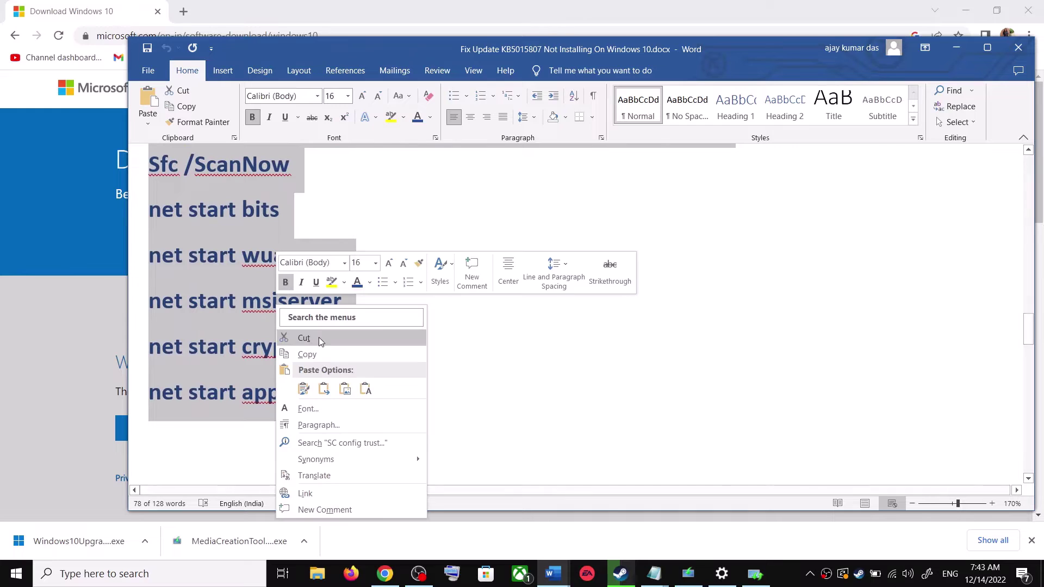
click(316, 355)
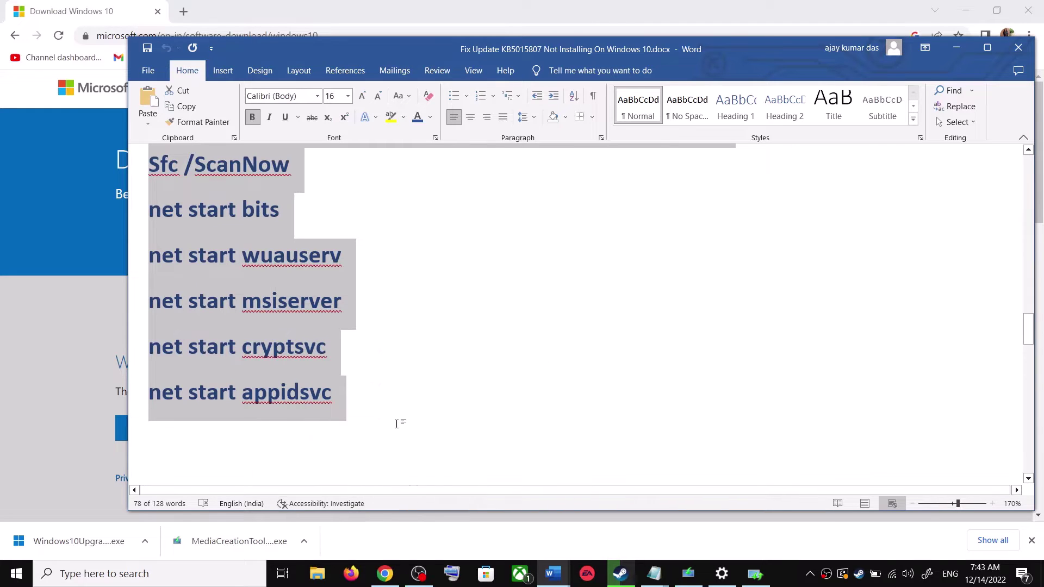
click(183, 584)
Paste the copied reset commands into a new Notepad file and begin Save As.
text(ote)
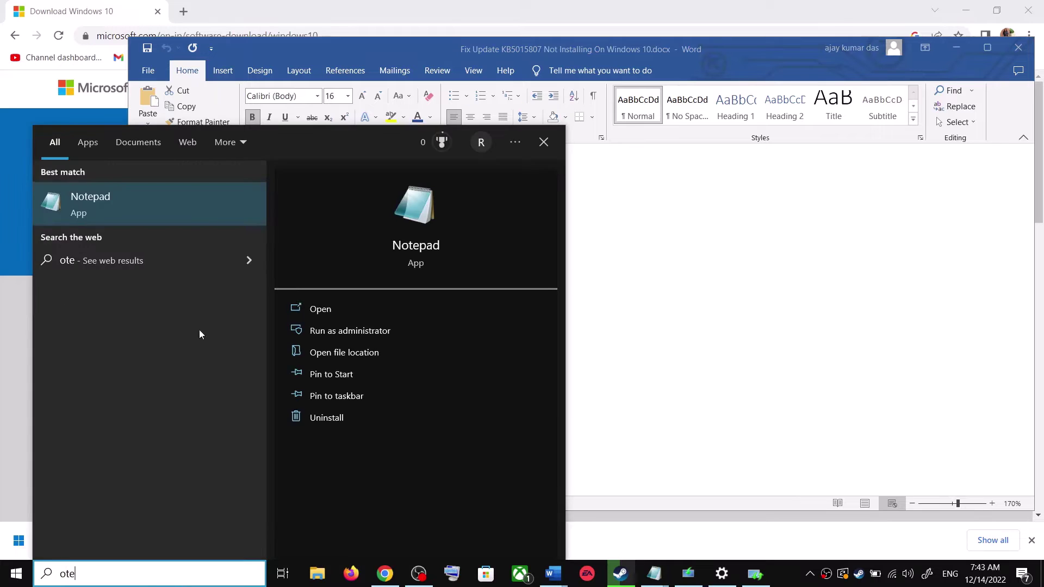
click(175, 192)
key(ctrl+v)
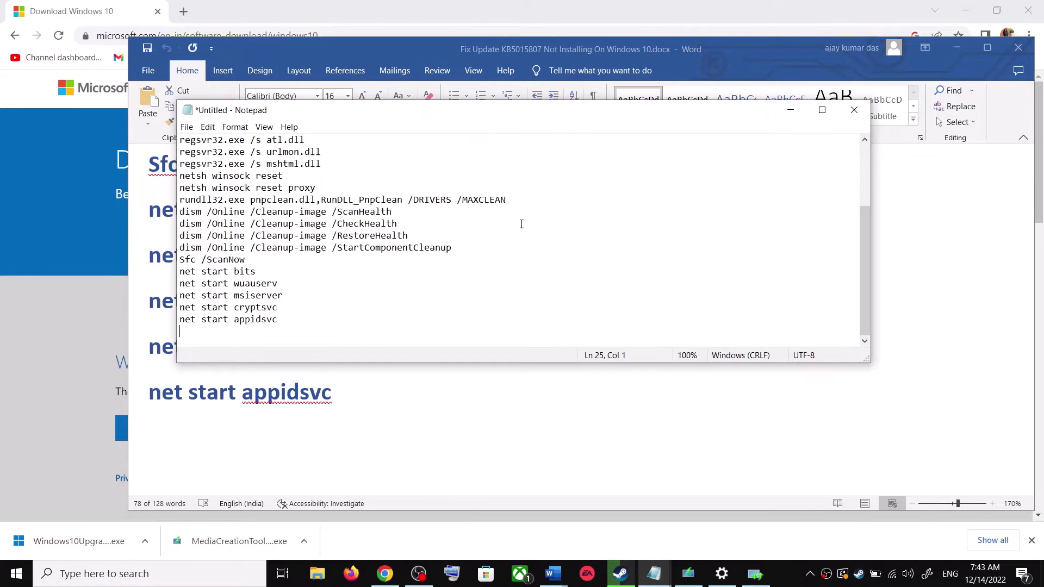
scroll(316, 252, up, 3)
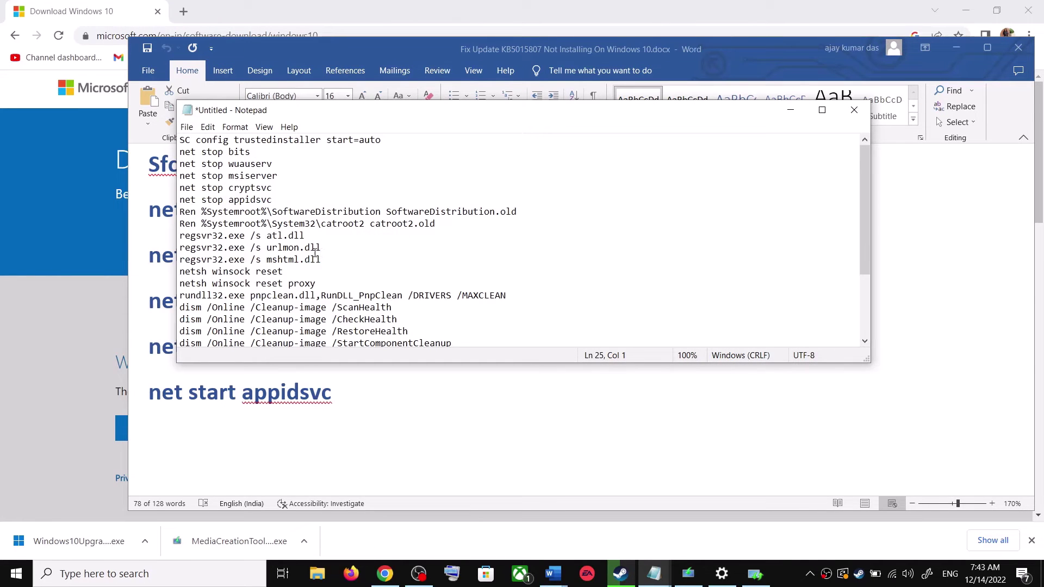
click(186, 127)
click(213, 195)
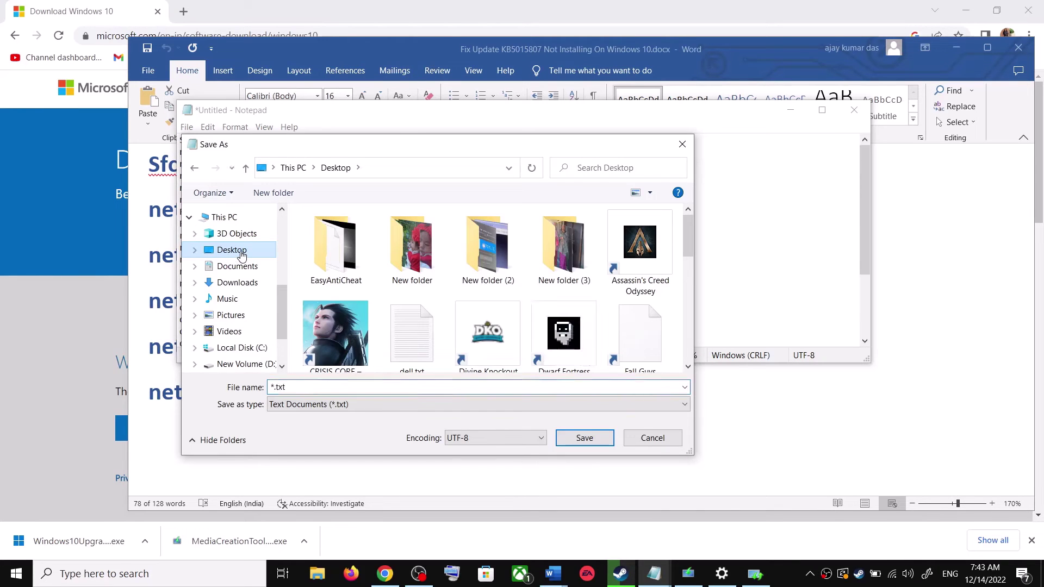
key(alt+Tab)
scroll(283, 341, down, 5)
Save the script to the Desktop as Wufix.bat with Save as type All Files (*.*).
drag(583, 383, 398, 376)
key(ctrl+c)
key(alt+Tab)
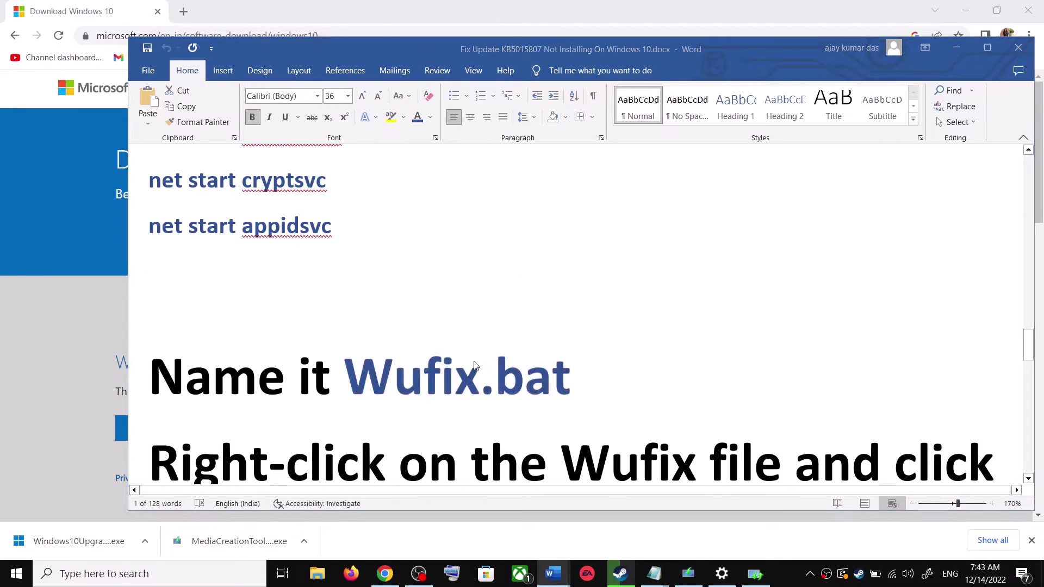
double_click(321, 387)
key(ctrl+v)
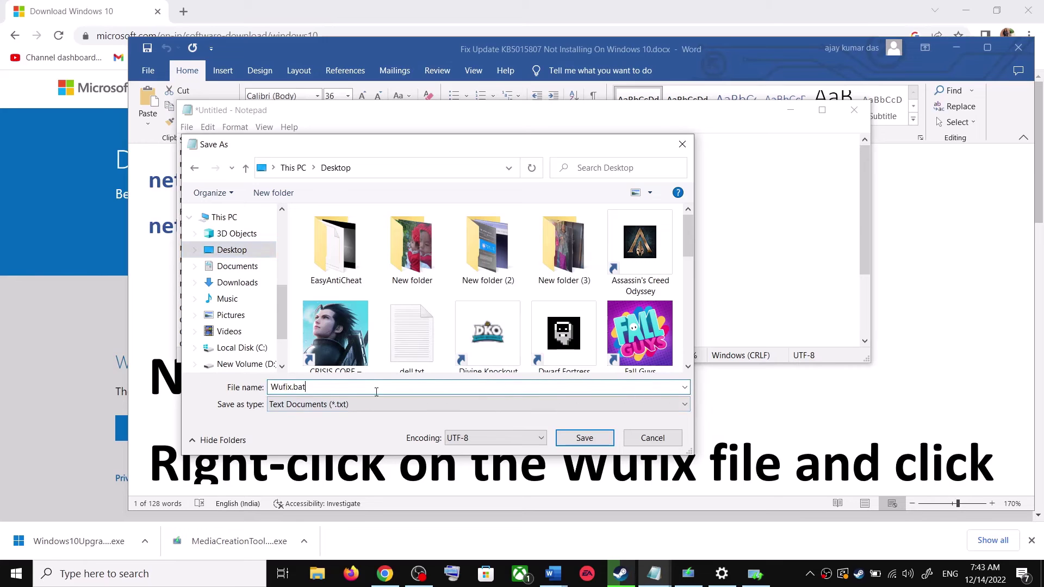
click(312, 407)
click(337, 426)
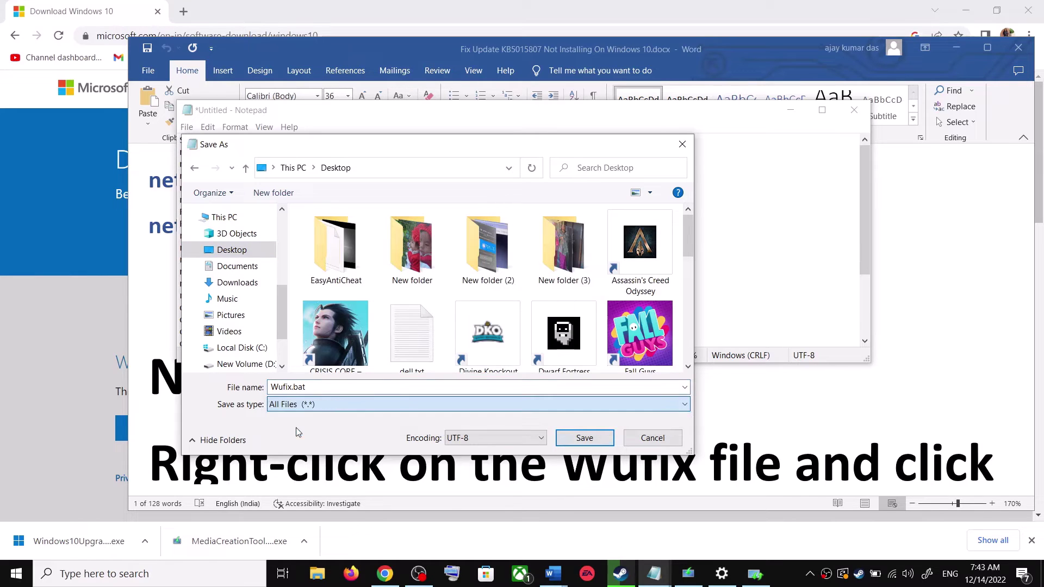
click(598, 441)
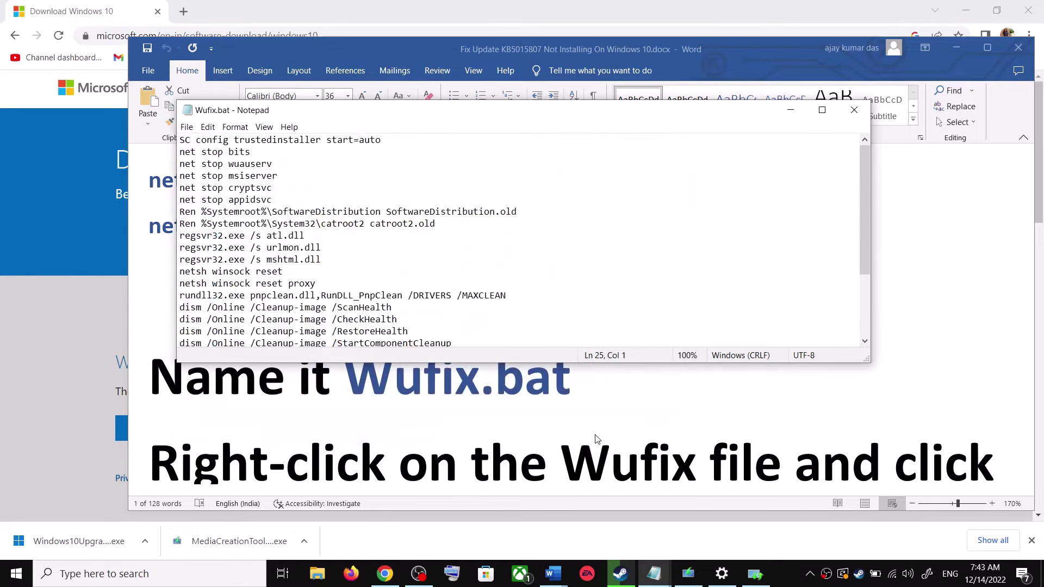
key(super+d)
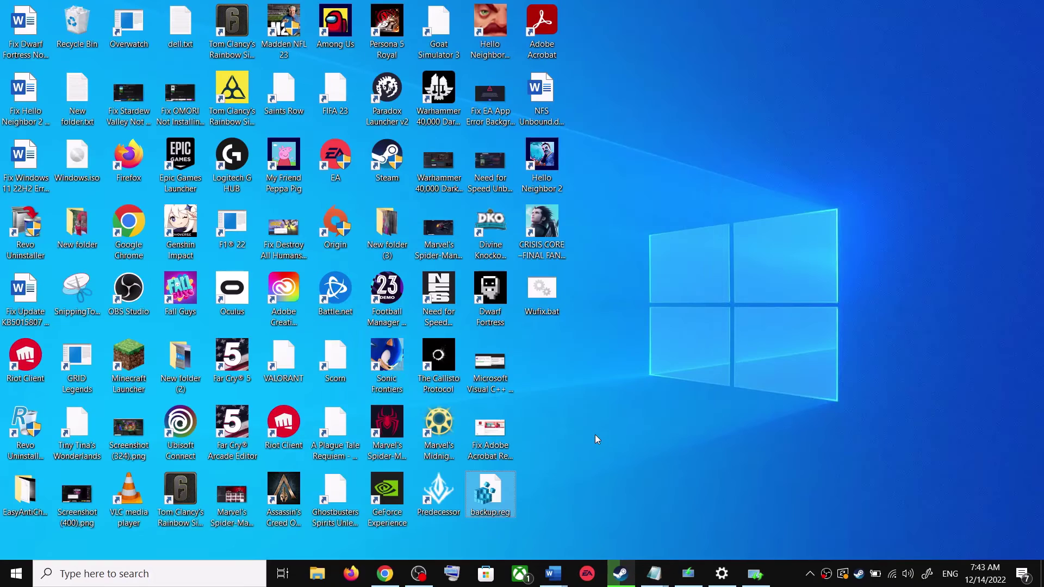
Run Wufix.bat from the desktop as administrator and move its Command Prompt window aside.
right_click(549, 297)
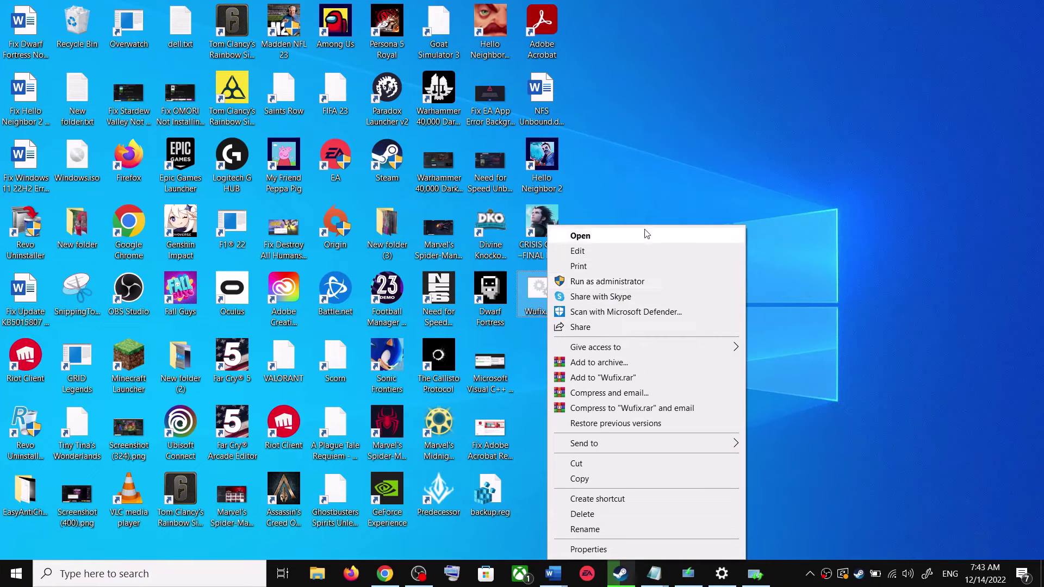
click(599, 207)
right_click(539, 298)
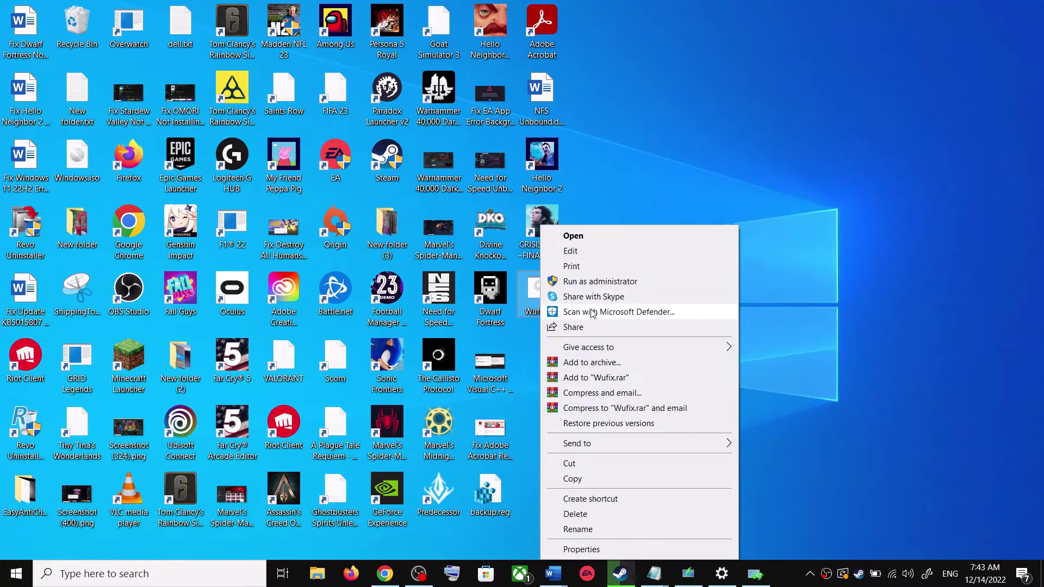
click(613, 286)
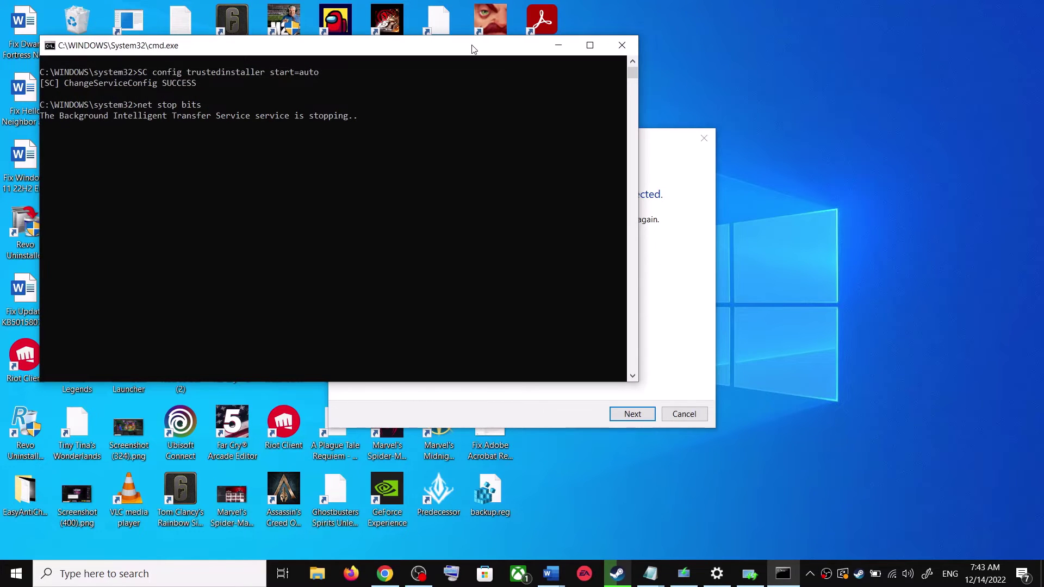
drag(473, 49, 593, 146)
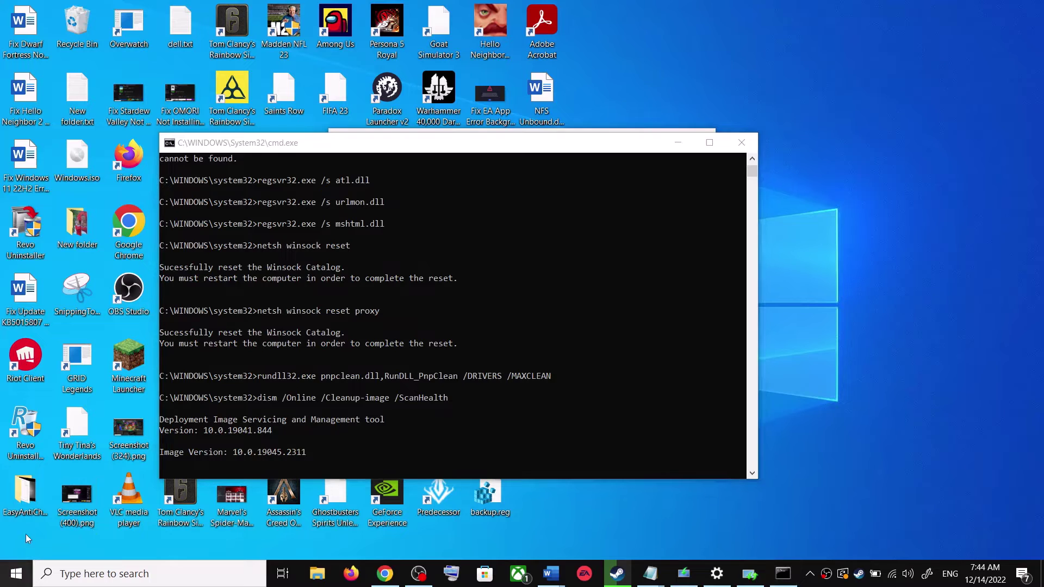
Open the Start menu power options and dismiss them without restarting.
click(18, 571)
click(23, 550)
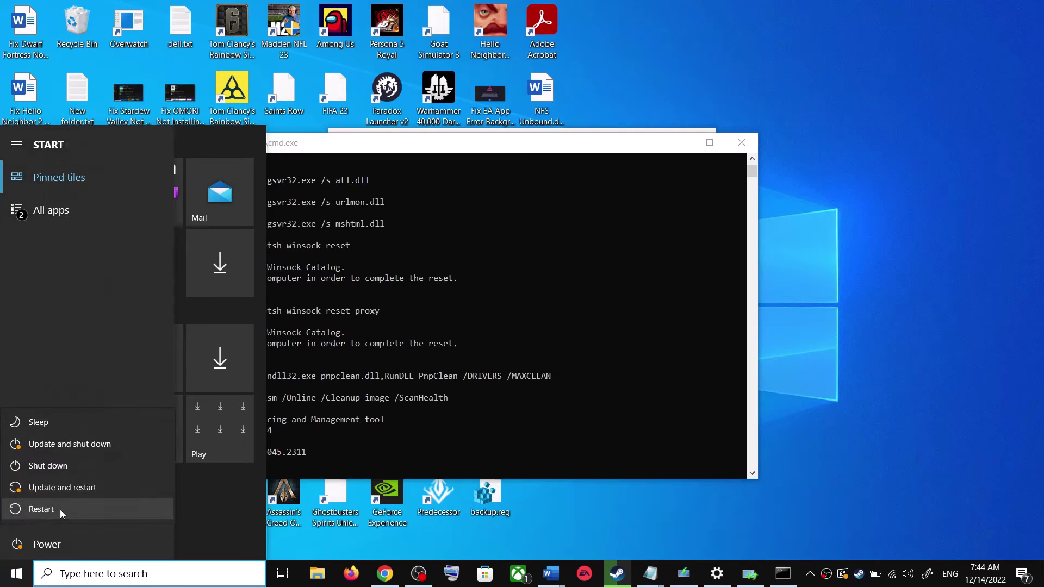
key(Escape)
key(Escape)
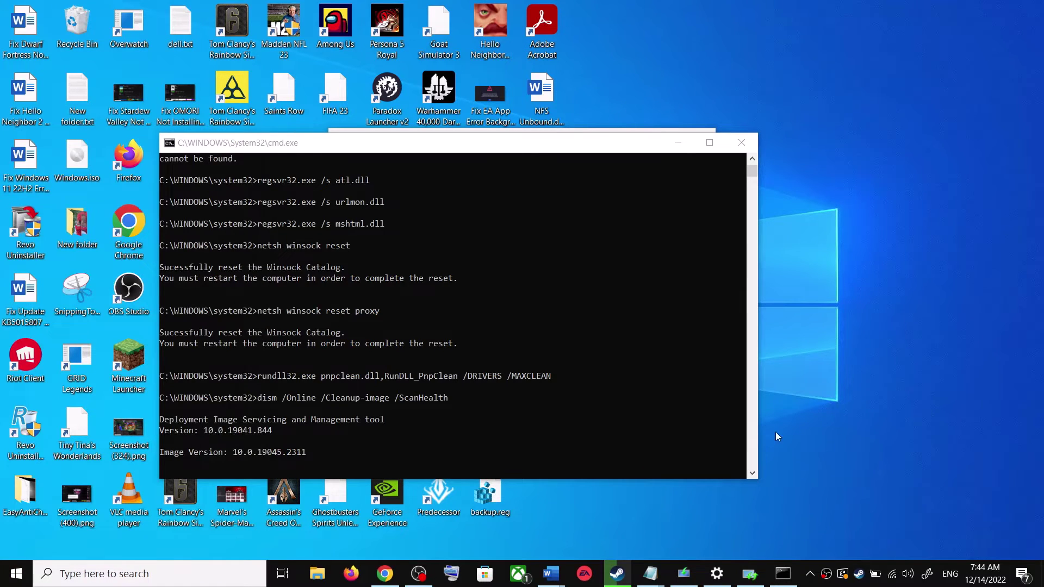
Close the Settings window and bring the Word fix-steps guide back to the front.
right_click(717, 574)
click(707, 547)
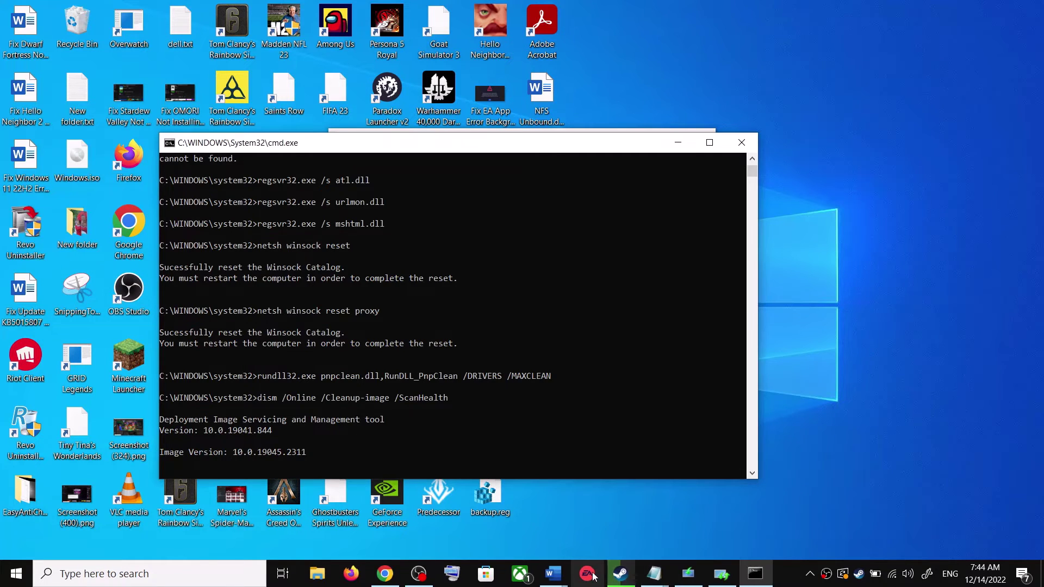
mouse_move(554, 574)
click(641, 536)
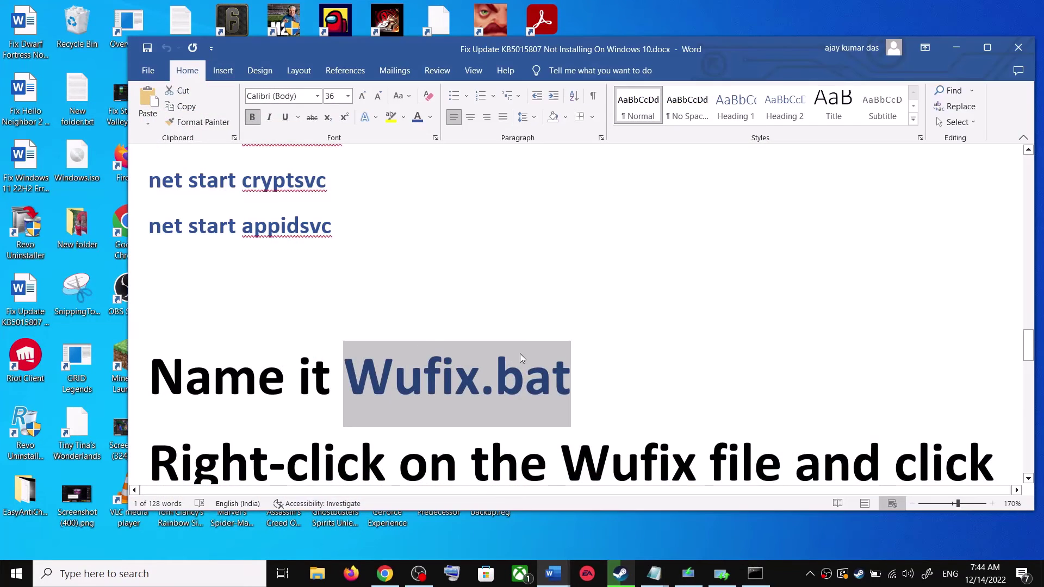
Scroll the Word guide to Step 4, select the 'Use Media Creation Tool' heading, and view its link.
scroll(523, 354, down, 2)
scroll(528, 354, down, 5)
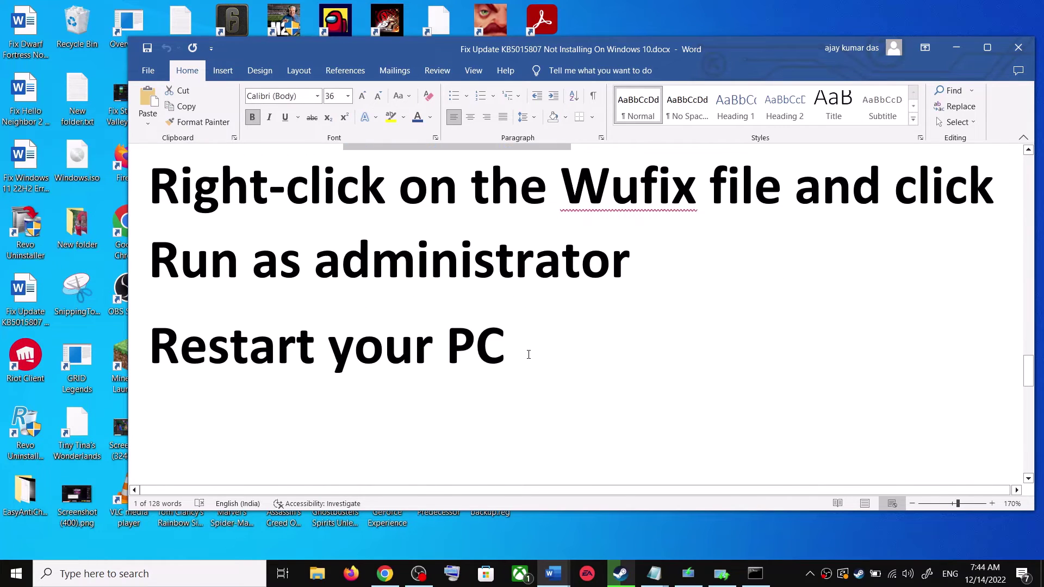
drag(374, 359, 860, 361)
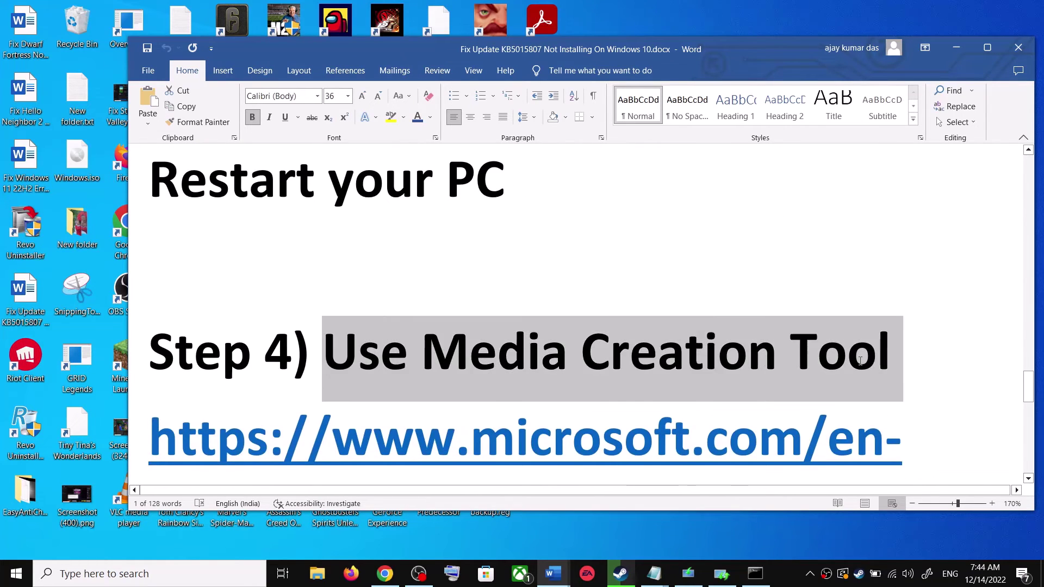
scroll(516, 379, down, 3)
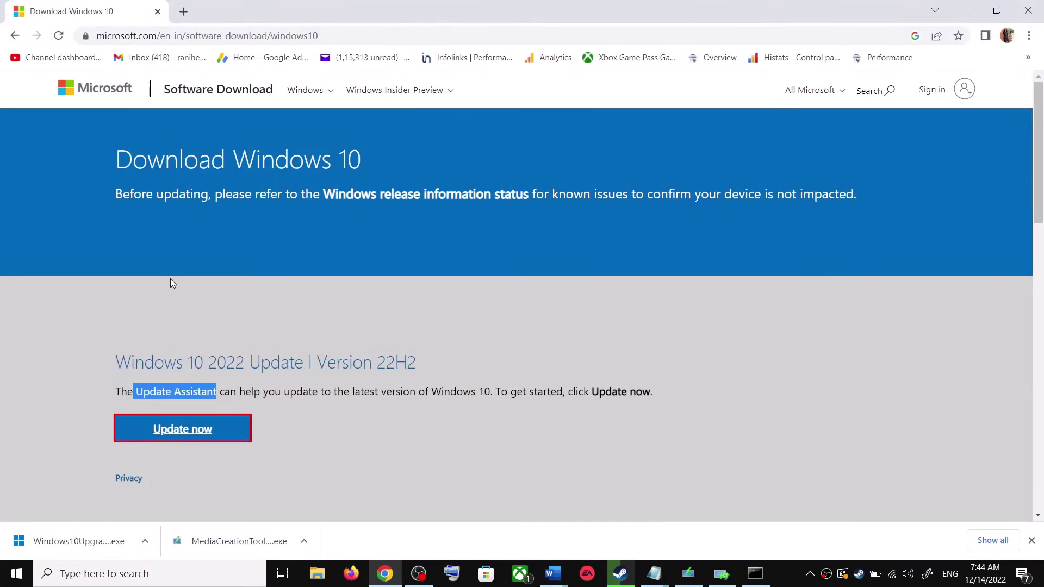
Launch the downloaded MediaCreationTool and accept the Windows 10 Setup licence terms.
scroll(201, 325, down, 5)
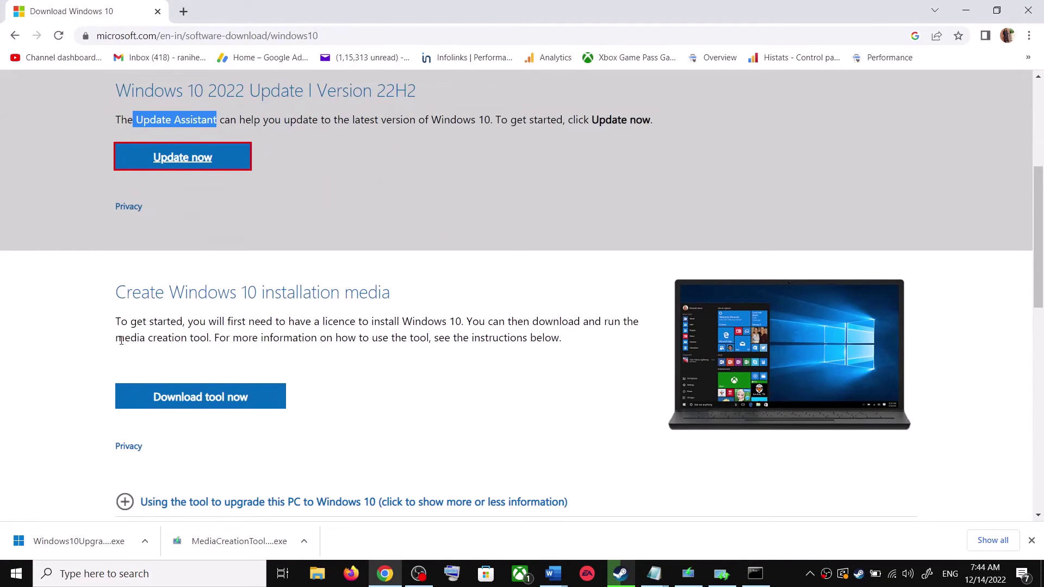
drag(121, 341, 217, 338)
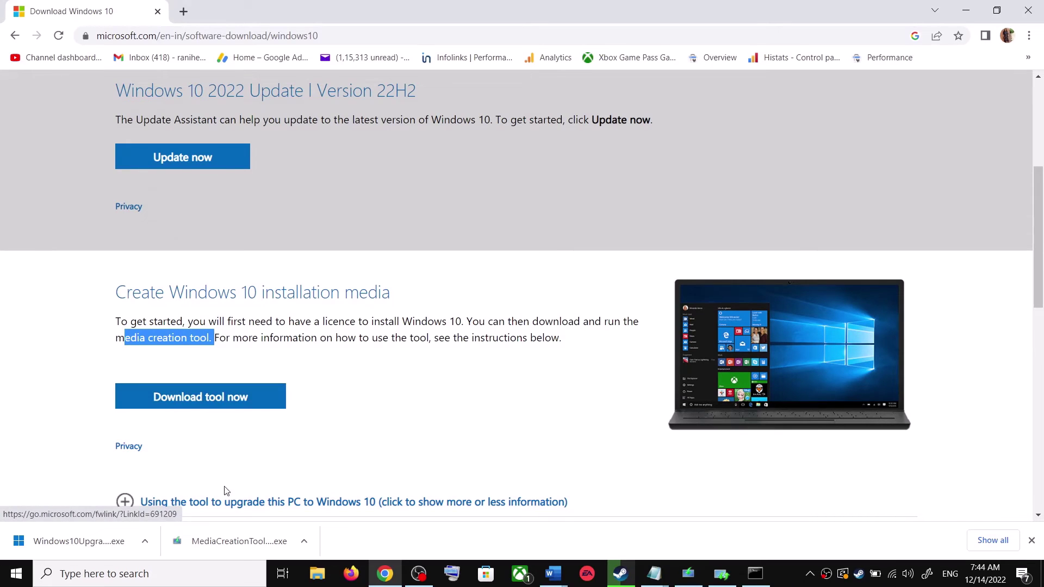
click(235, 546)
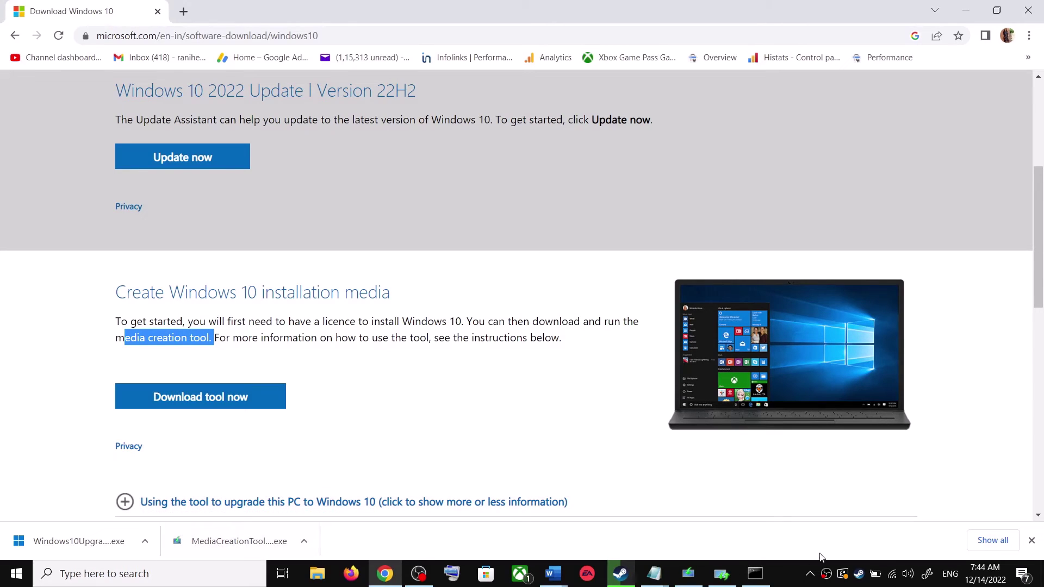
click(707, 447)
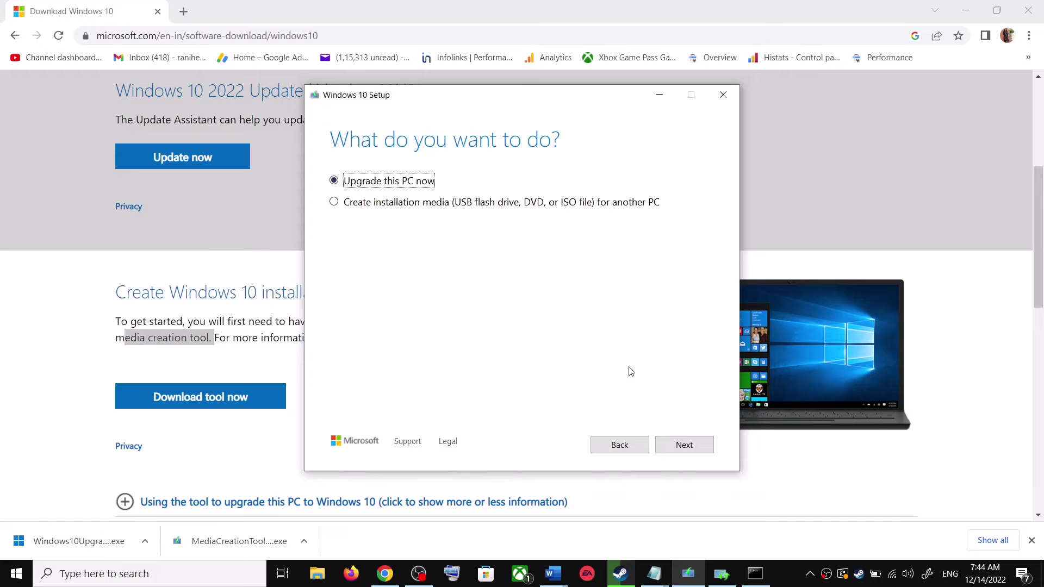
Continue with Upgrade this PC now so Windows 10 starts downloading at 0%, then return to the Word guide.
click(693, 445)
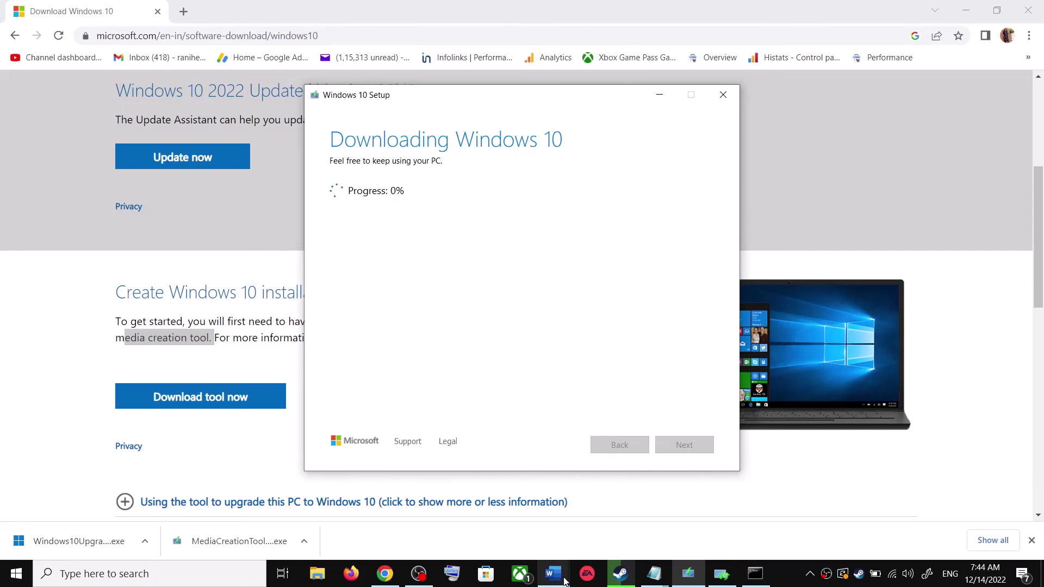
mouse_move(564, 583)
click(622, 517)
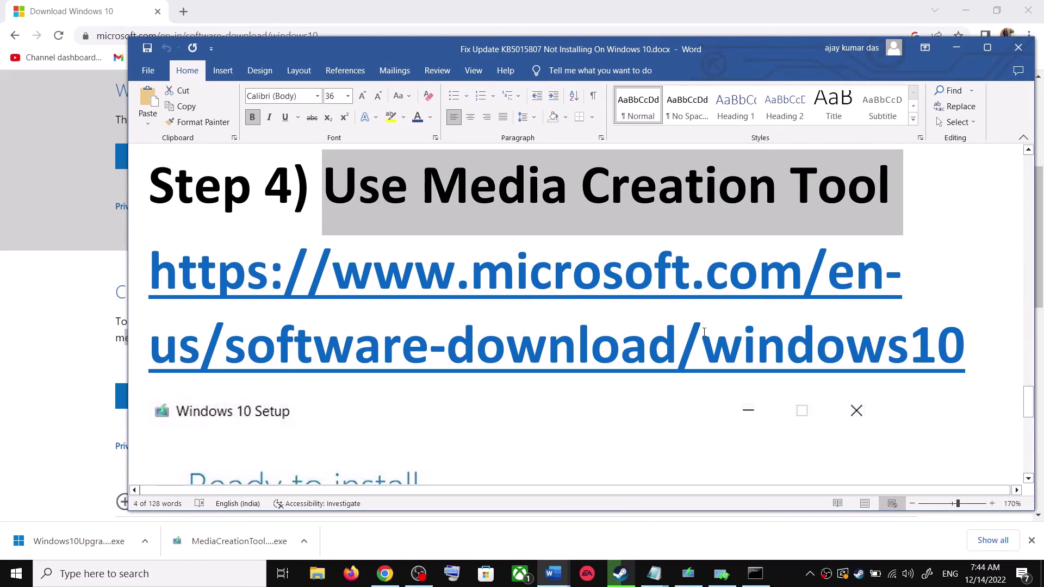
Maximize the Word guide and review its Ready to install step for Windows 10 Home Single Language, keeping files and apps.
scroll(725, 346, down, 1)
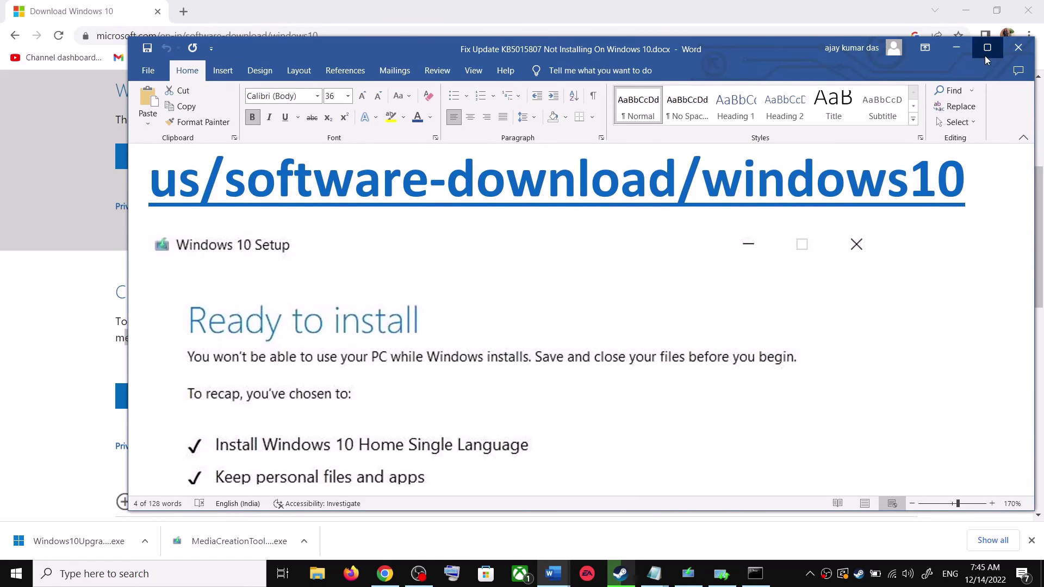
click(987, 48)
scroll(108, 304, down, 2)
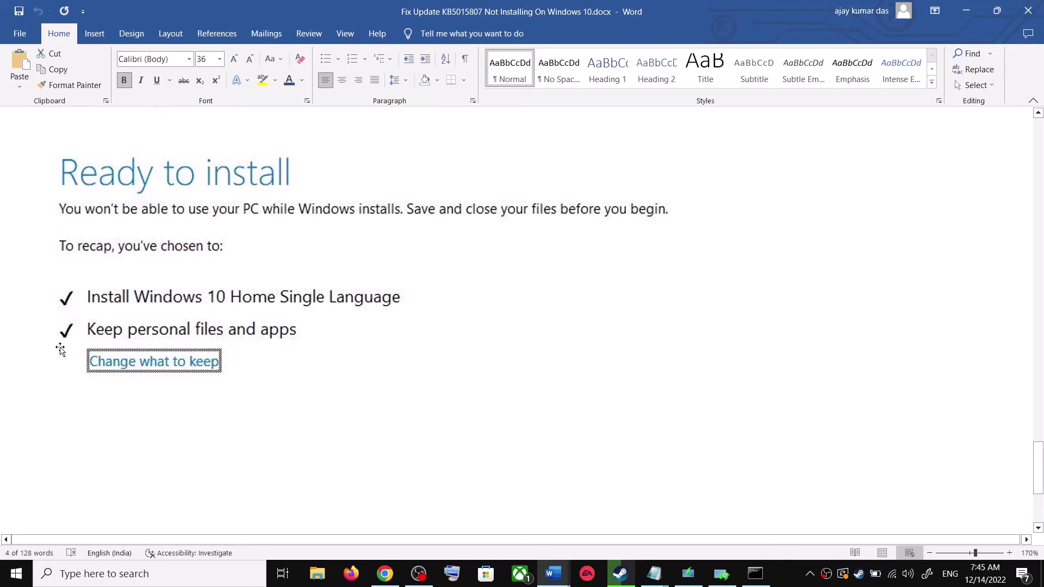
scroll(362, 328, down, 4)
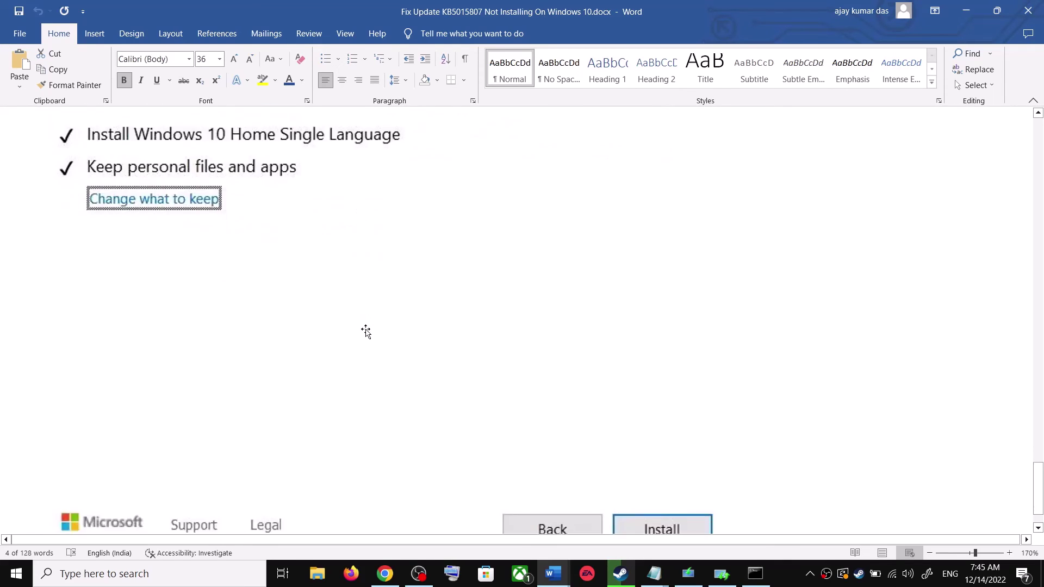
scroll(539, 378, up, 5)
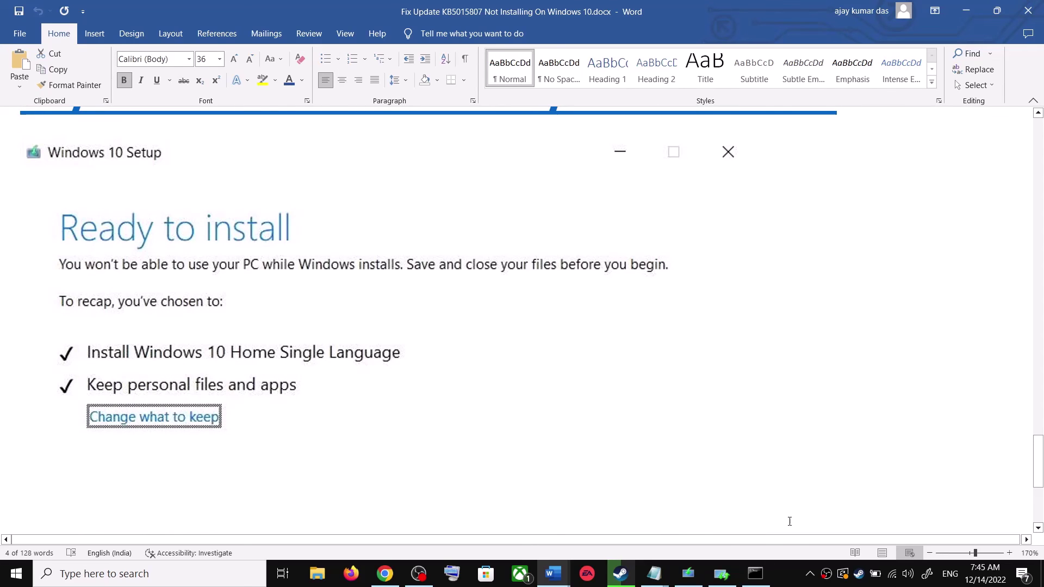
click(796, 575)
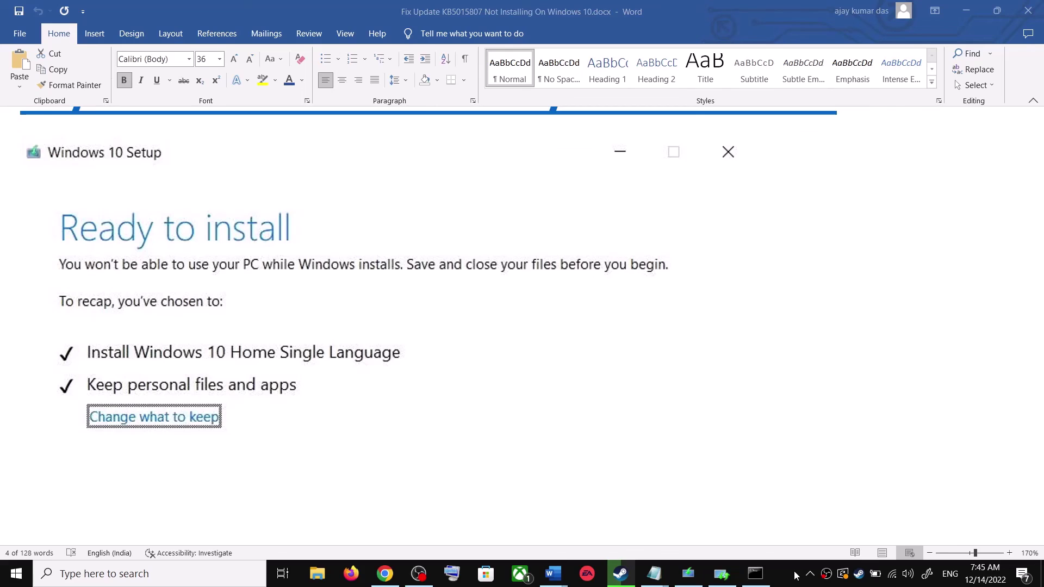